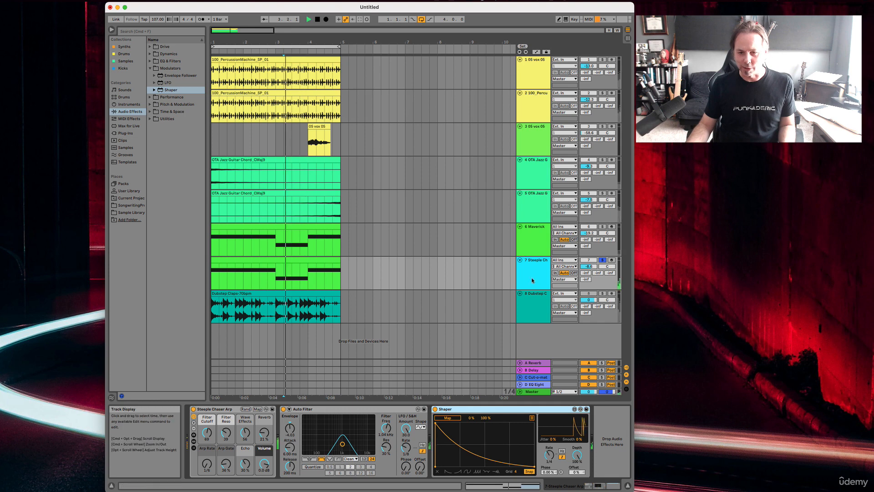
- Stop playback and try reshaping the Shaper's curve by moving its breakpoints, ending with a peak at the middle
key(space)
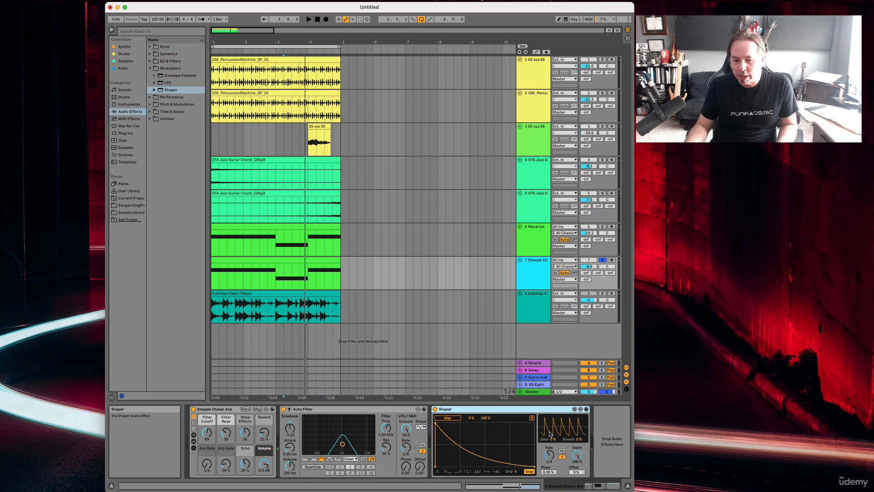
drag(435, 425, 460, 433)
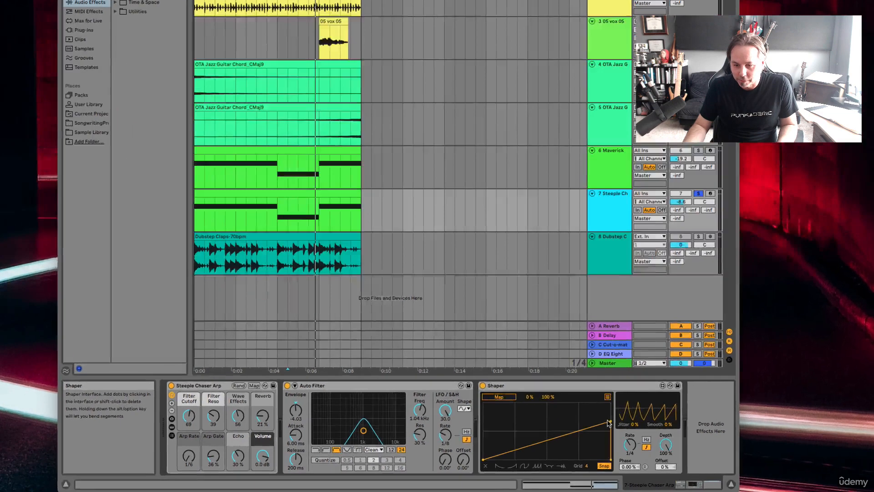
drag(533, 438, 486, 441)
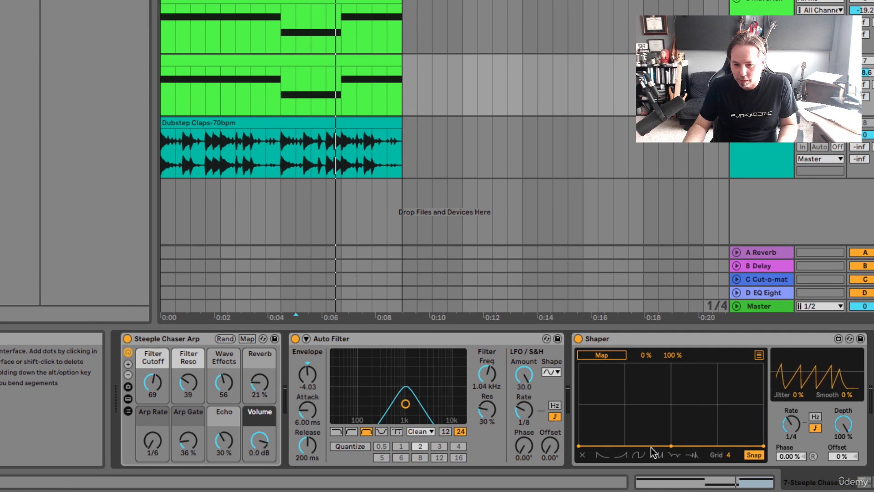
drag(651, 447, 652, 379)
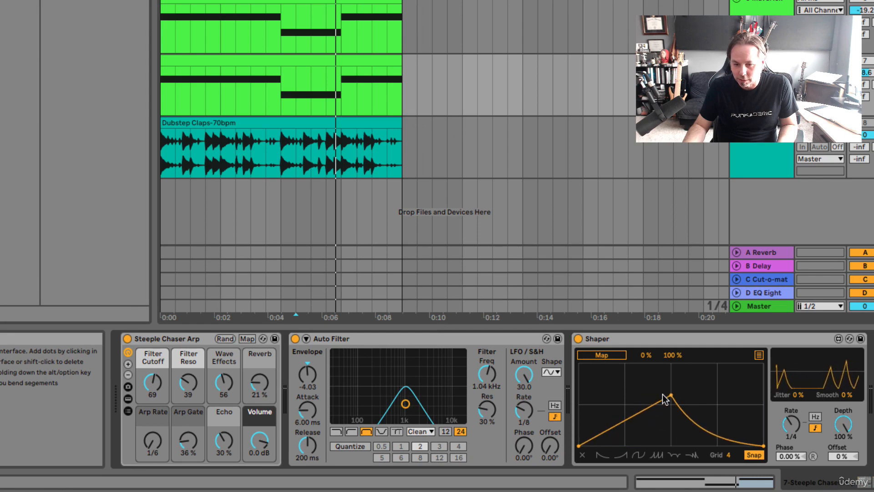
- Try several of the Shaper's preset curves, lowering the middle peak of the four-ramp sawtooth shape
click(624, 454)
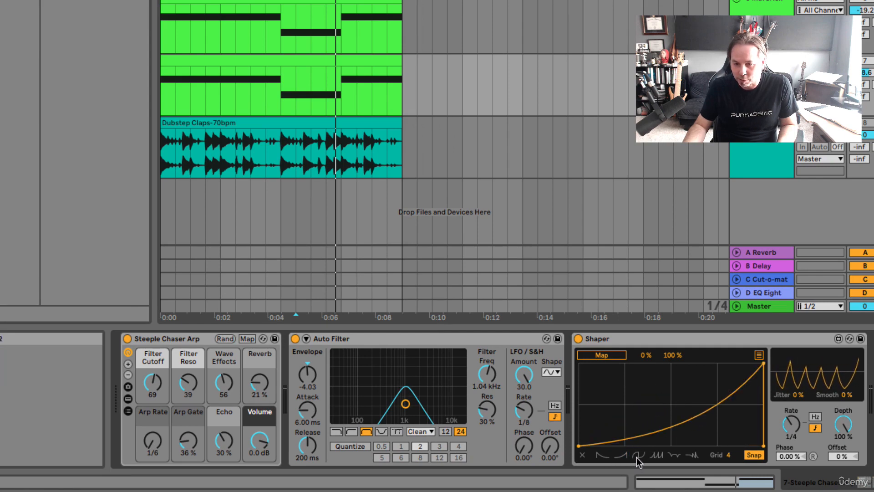
click(655, 454)
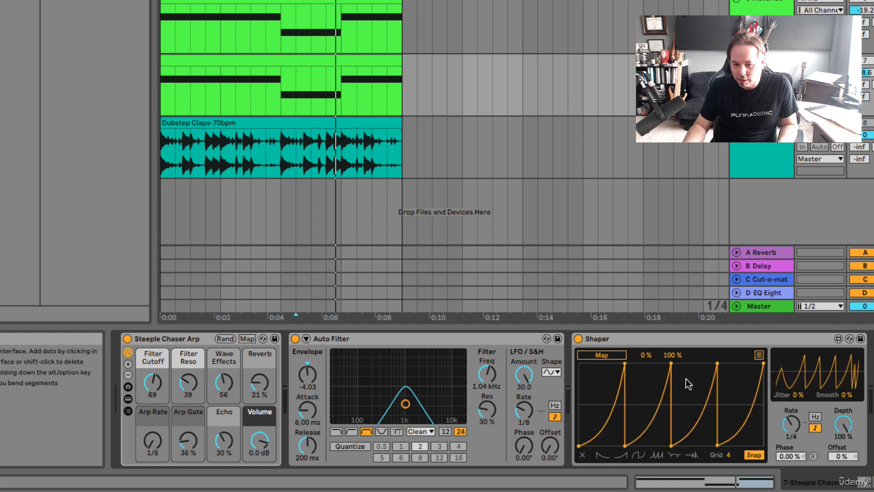
drag(671, 363, 671, 387)
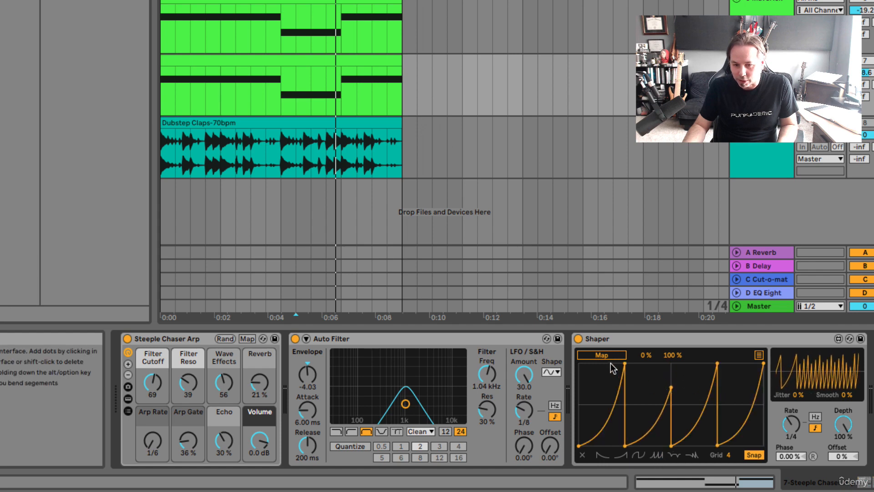
click(694, 455)
click(673, 456)
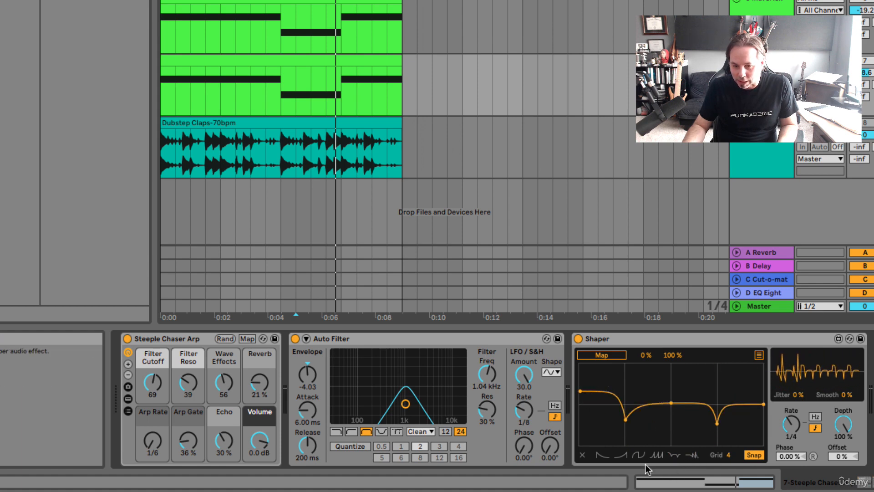
- Load the single rising preset curve in the Shaper and move its peak to the start, slightly below maximum, for a decaying shape
click(601, 455)
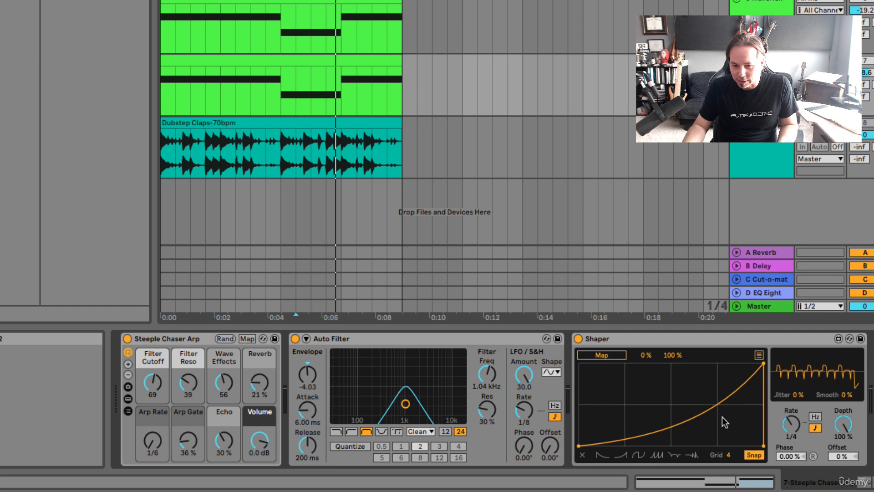
drag(762, 364, 730, 377)
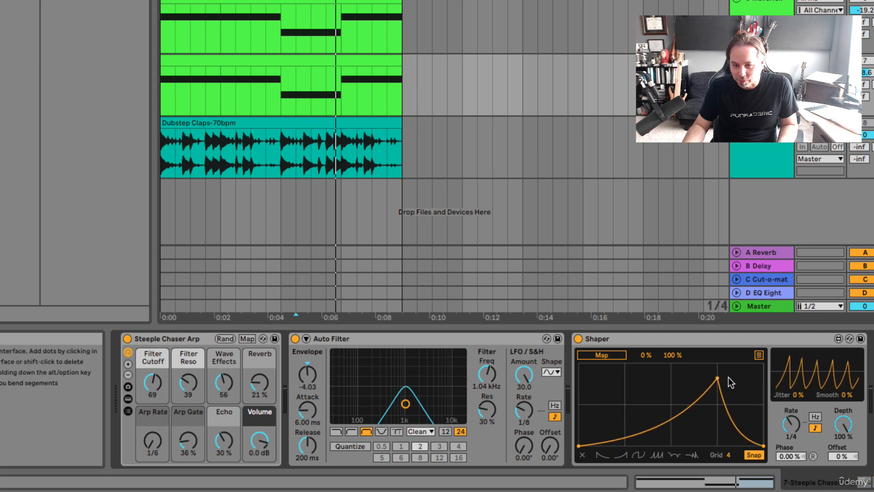
drag(728, 377, 579, 373)
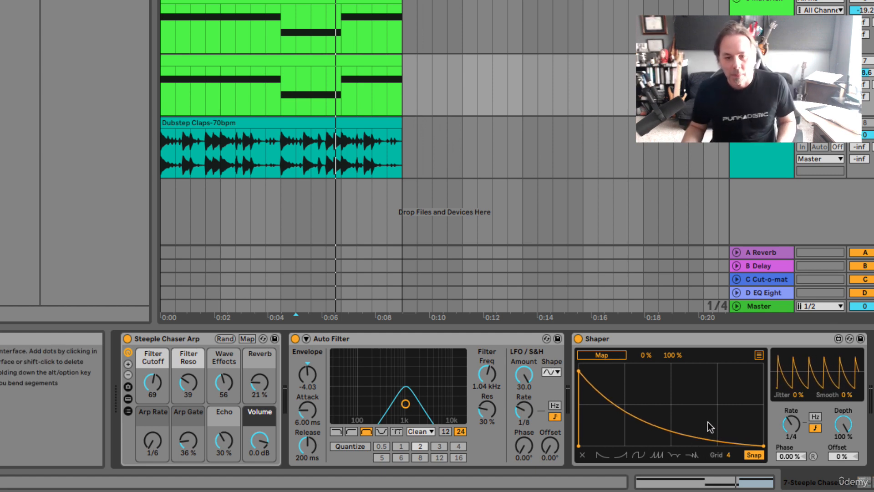
- Compare the track's sound with the Shaper bypassed and active
click(665, 341)
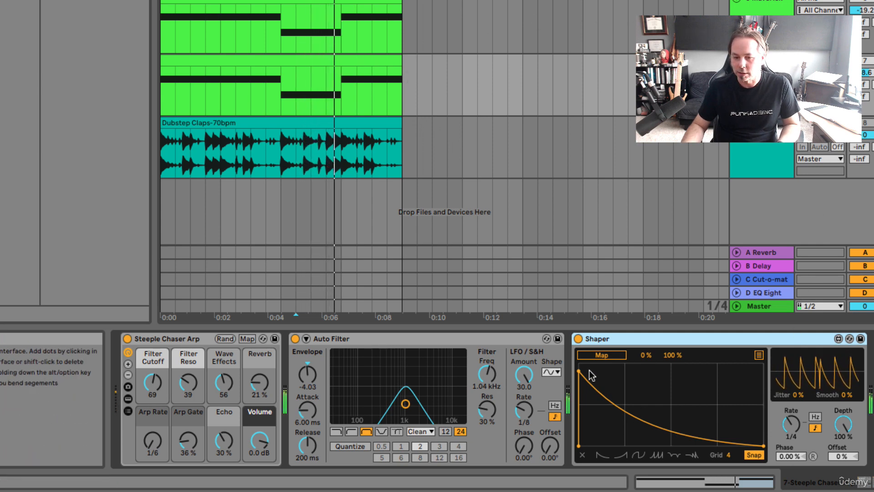
click(578, 340)
click(578, 339)
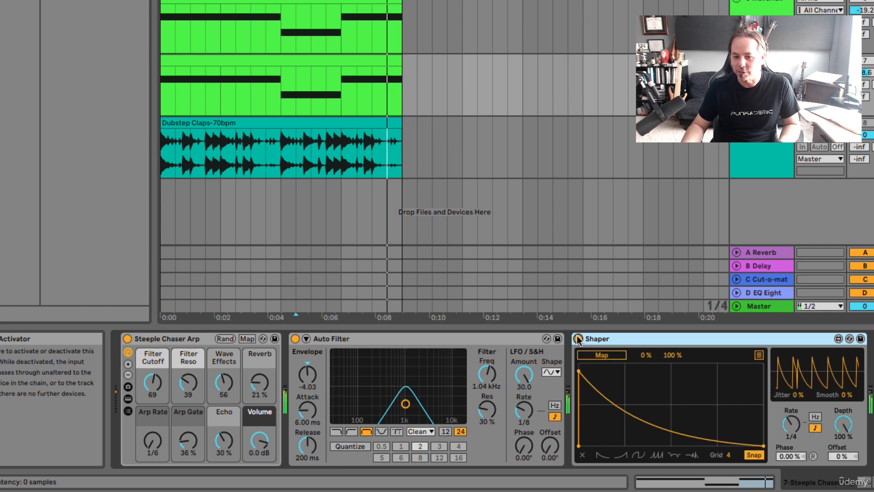
click(578, 339)
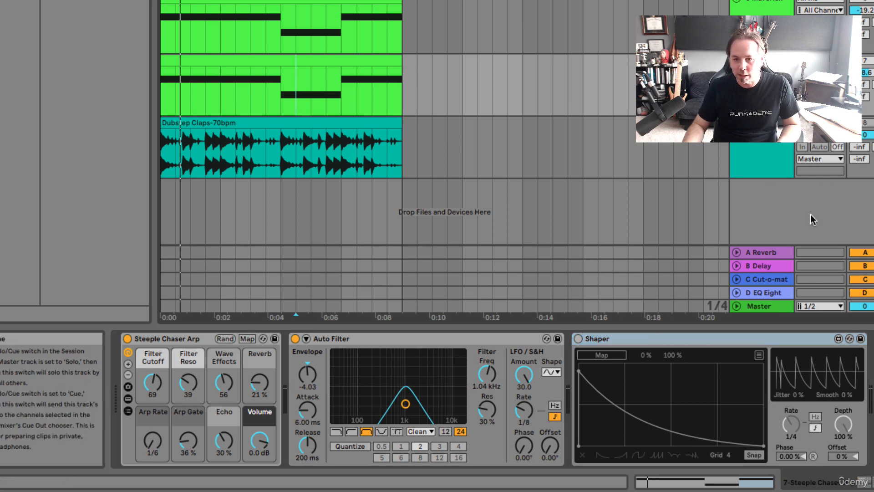
click(578, 339)
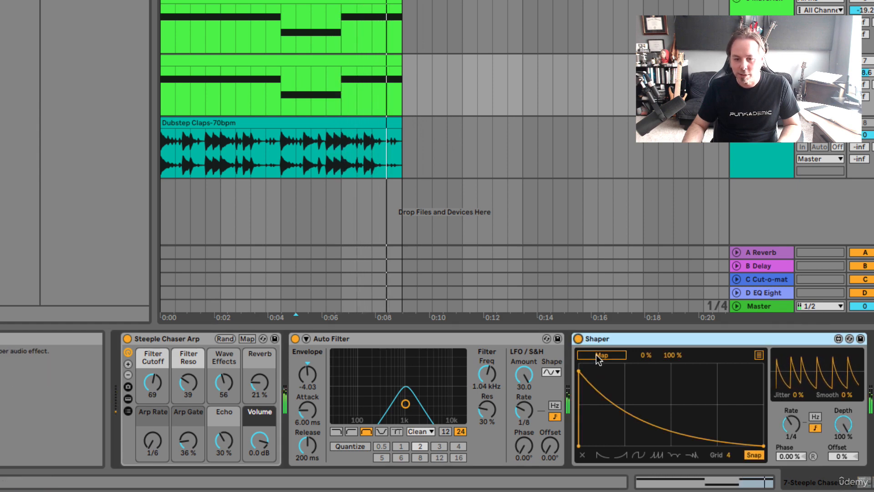
- Map the Shaper to the Auto Filter's LFO Rate and set the Shaper's rate to 1
click(597, 354)
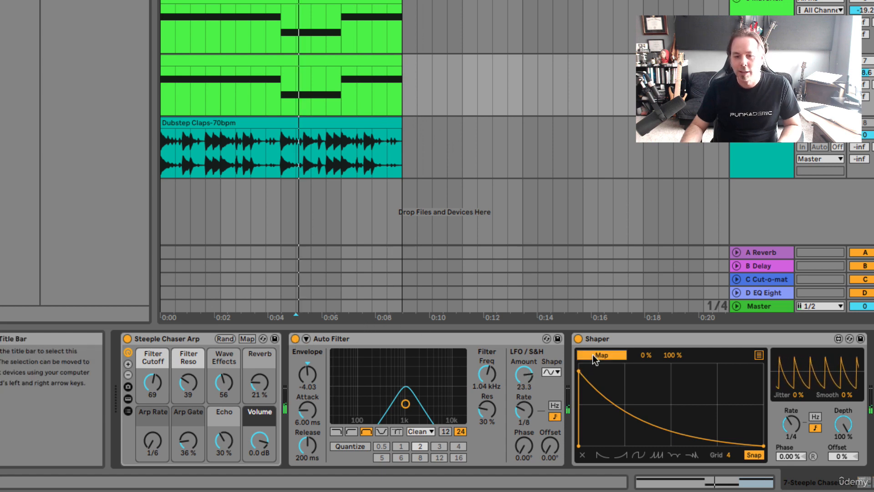
click(528, 413)
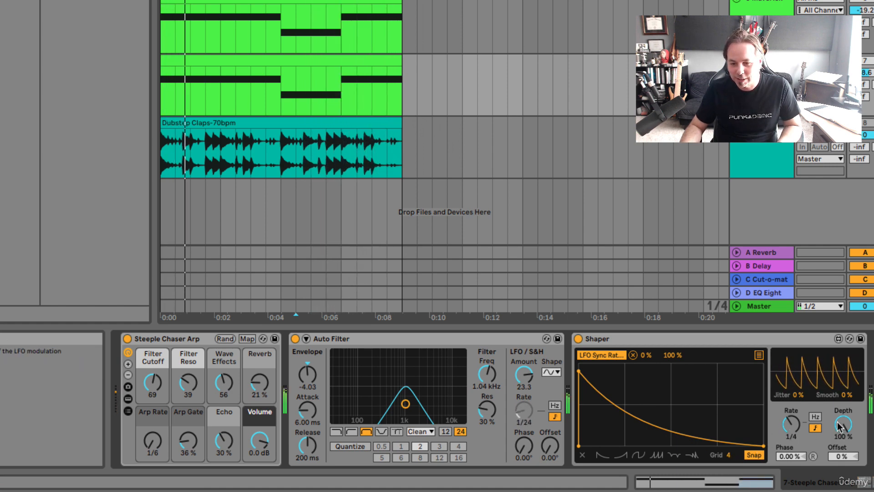
click(789, 423)
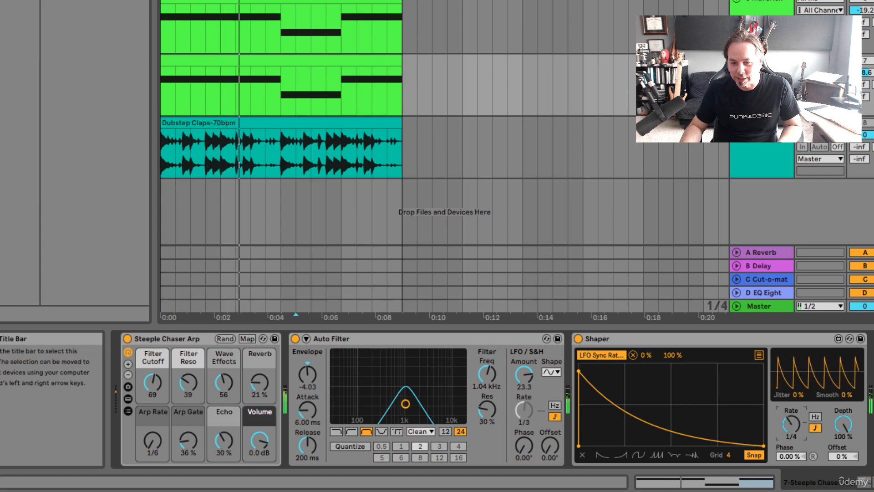
drag(789, 423, 789, 409)
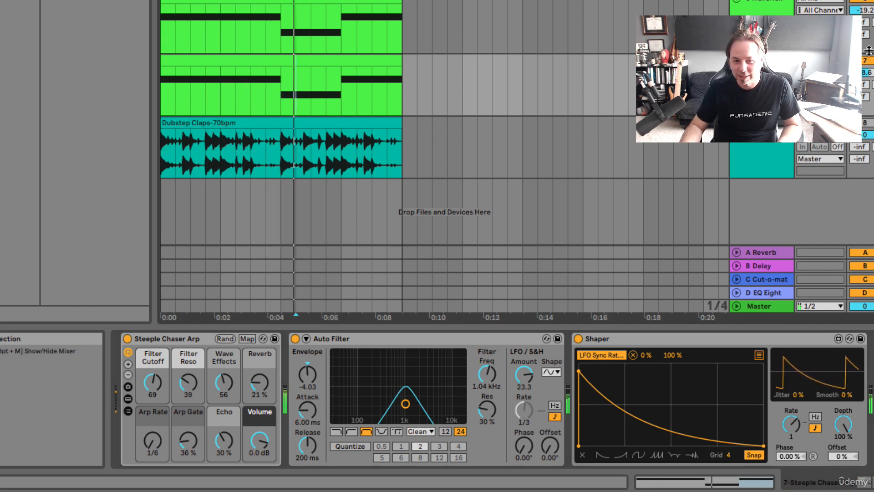
- Lower the Maverick track's volume to -27.8 and select the Shaper's Depth control
drag(869, 18, 869, 31)
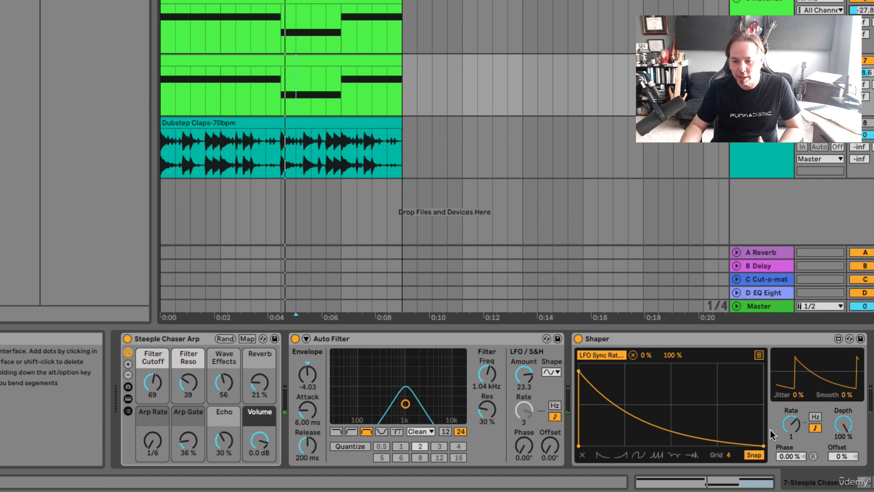
click(844, 425)
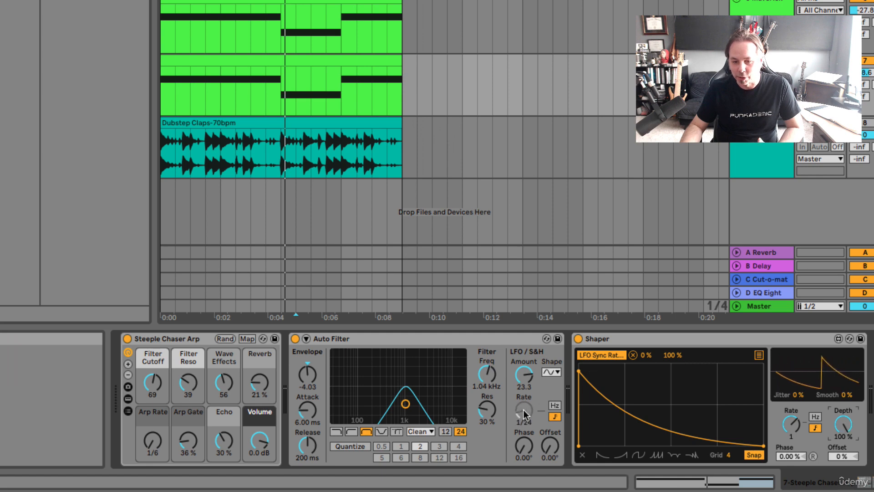
- Expand the Shaper's mapping list and map it to the Filter Cutoff and Reverb macros of Steeple Chaser Arp
click(759, 355)
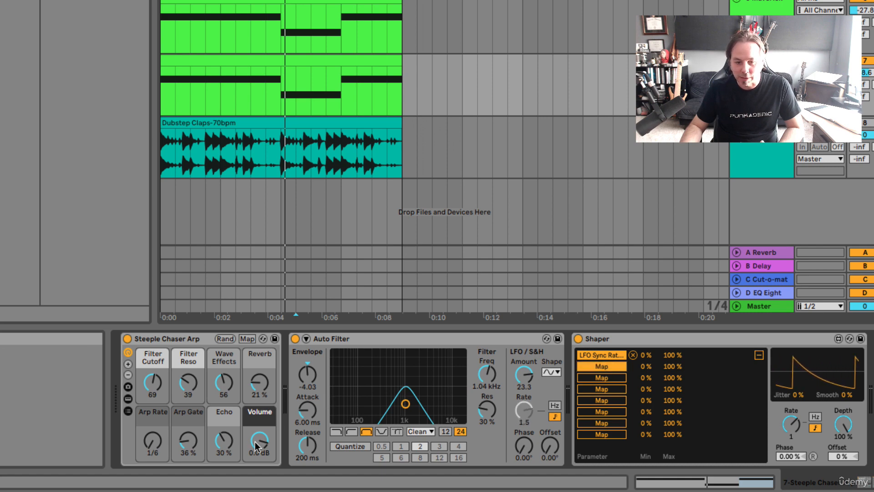
click(155, 390)
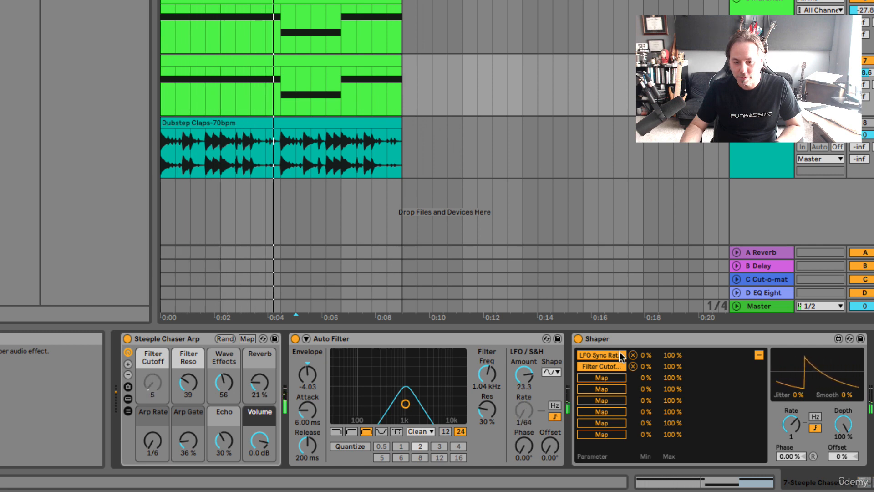
click(602, 377)
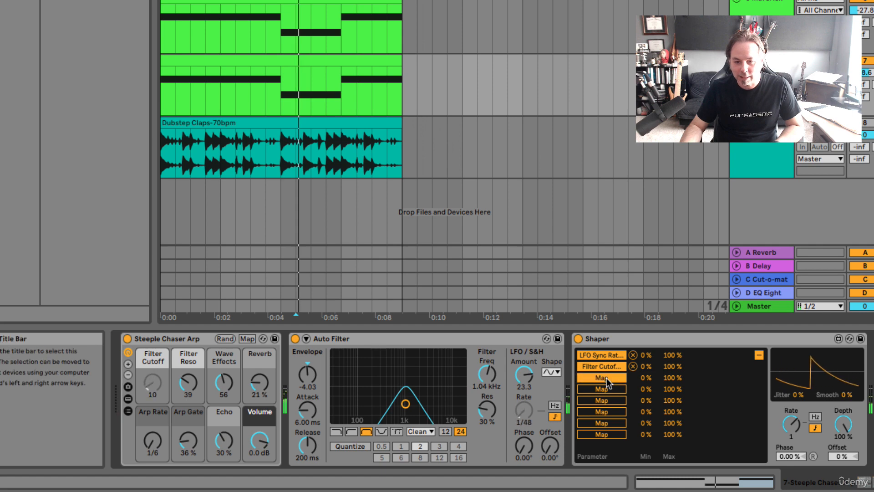
click(276, 392)
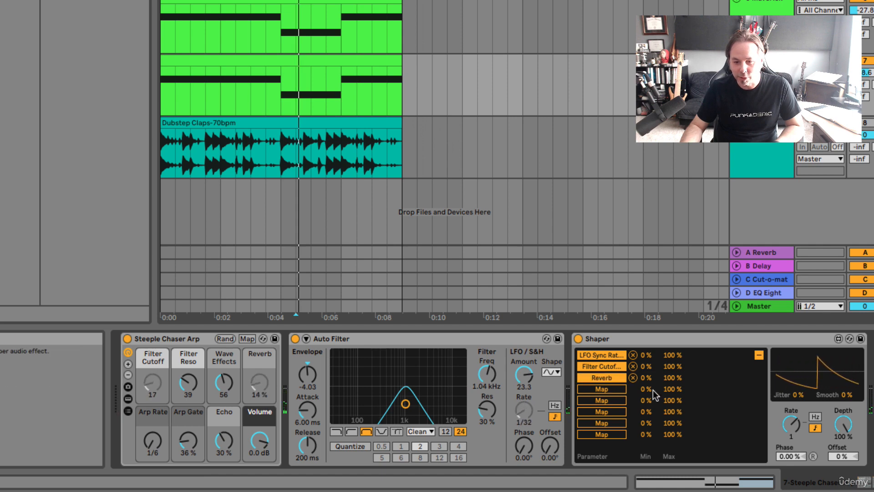
- Invert the Reverb mapping's range by setting its minimum to 100% and maximum to 0%
text(100)
key(Return)
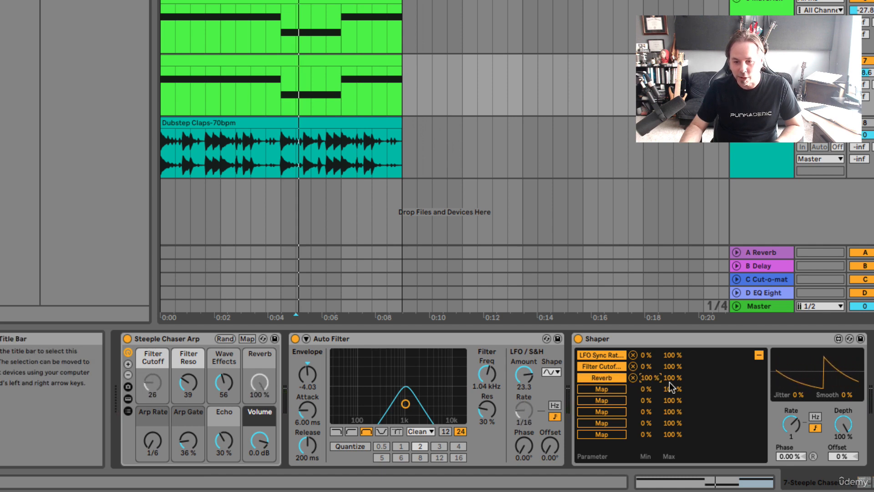
drag(669, 378, 669, 385)
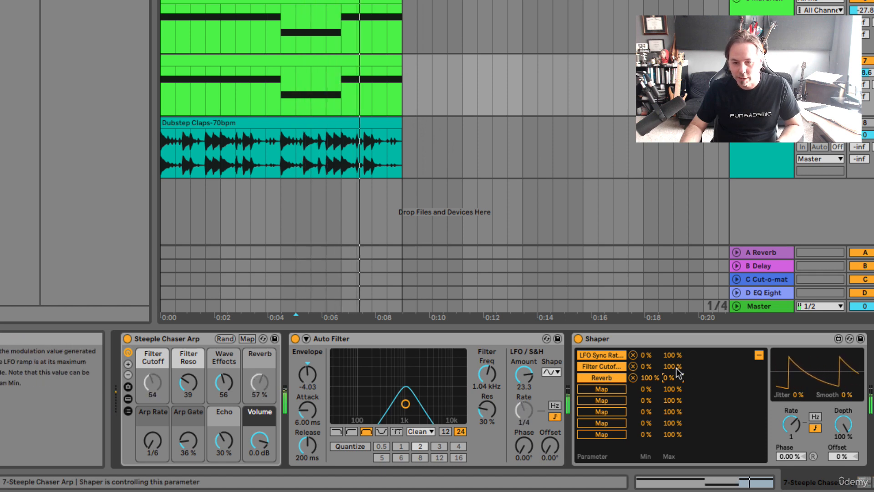
- Set the Filter Cutoff mapping's minimum to 52% and collapse the Shaper's mapping list back to its curve
click(602, 368)
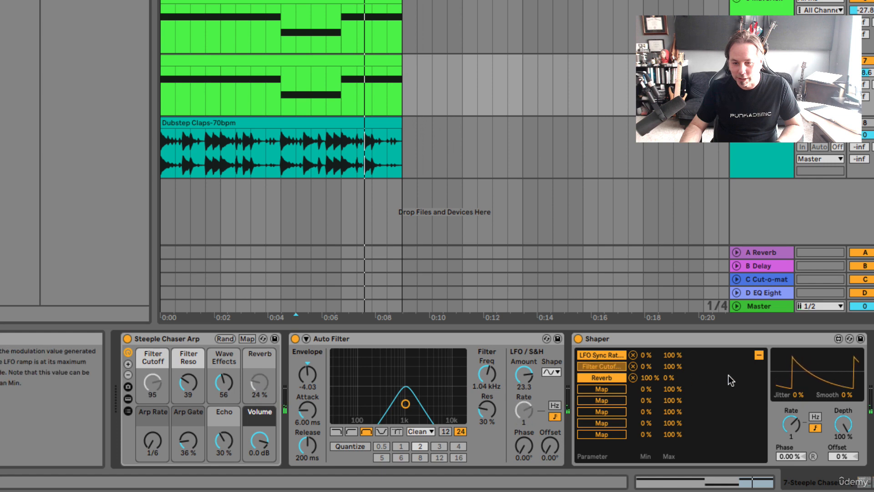
click(644, 367)
drag(644, 367, 643, 343)
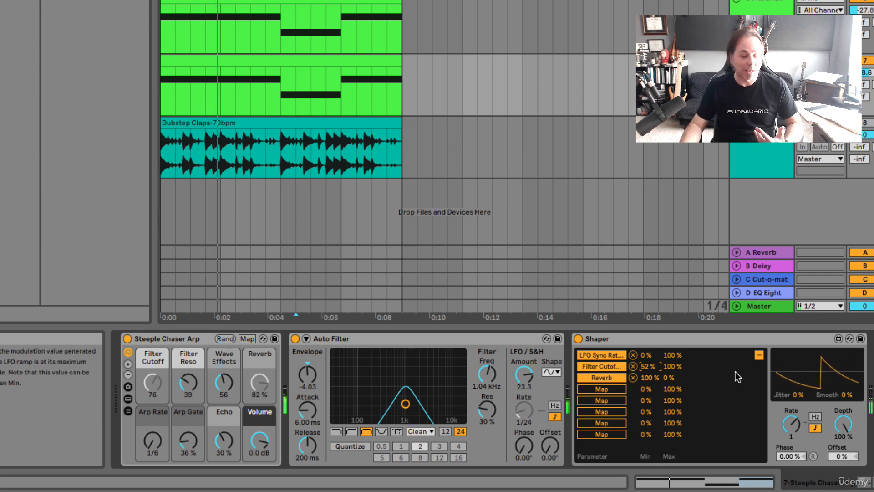
click(598, 339)
click(760, 355)
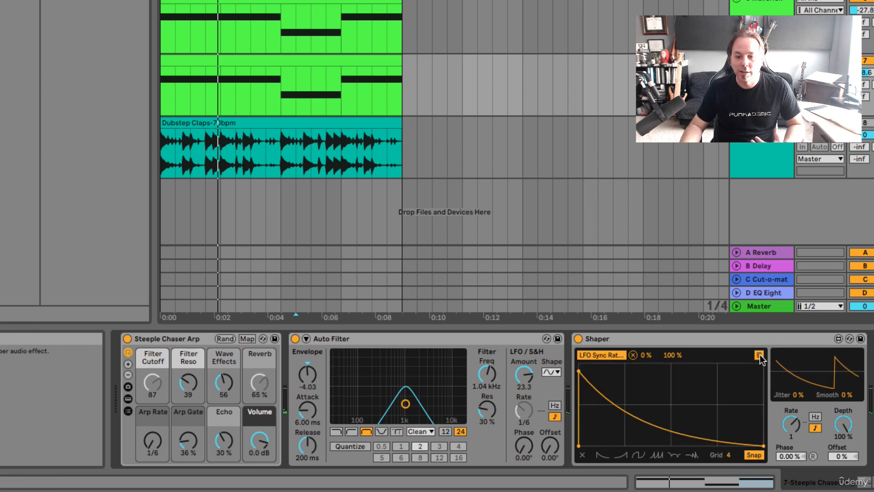